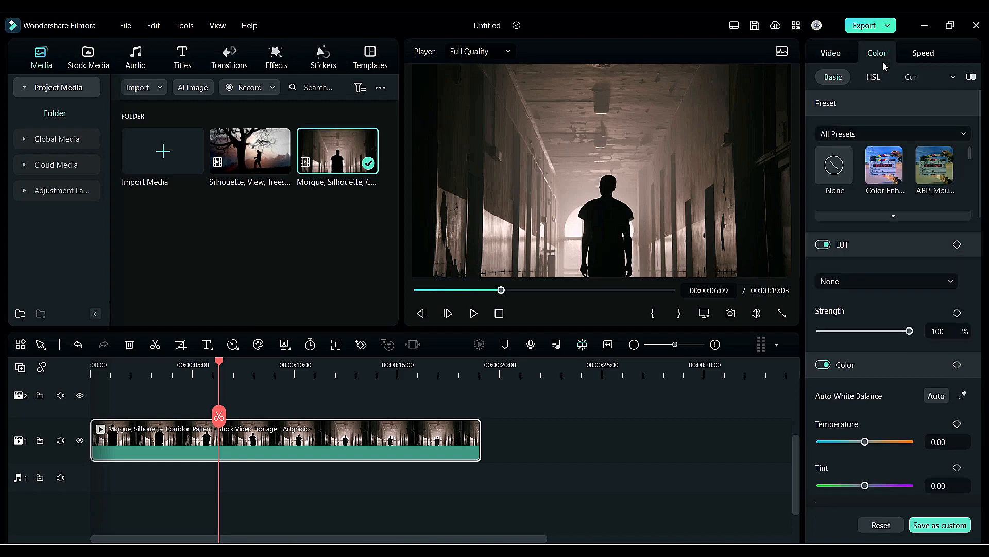
Open the Color Wheels for the corridor clip and look over the Highlights, Midtones and Shadows wheels.
{"action": "left_click", "coordinate": [929, 77]}
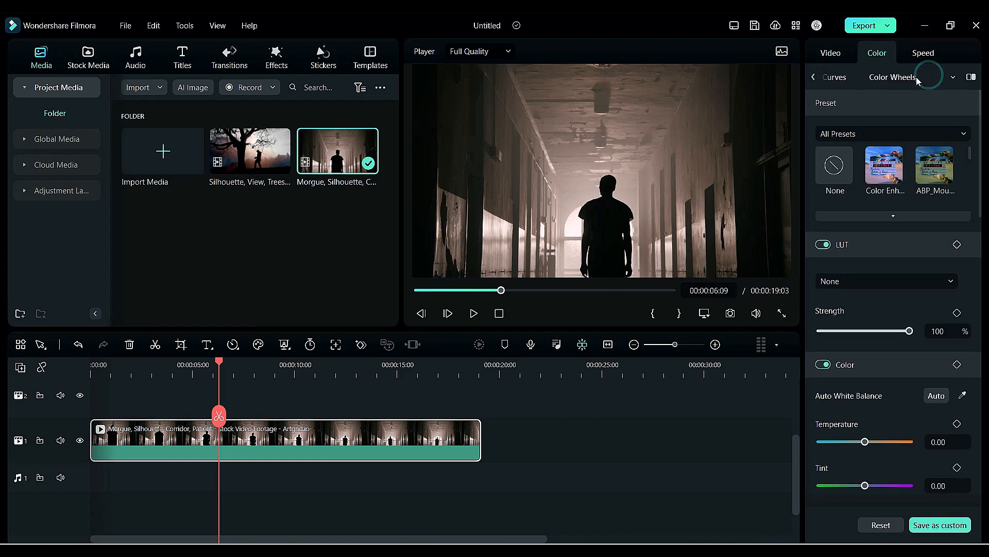
{"action": "left_click", "coordinate": [903, 78]}
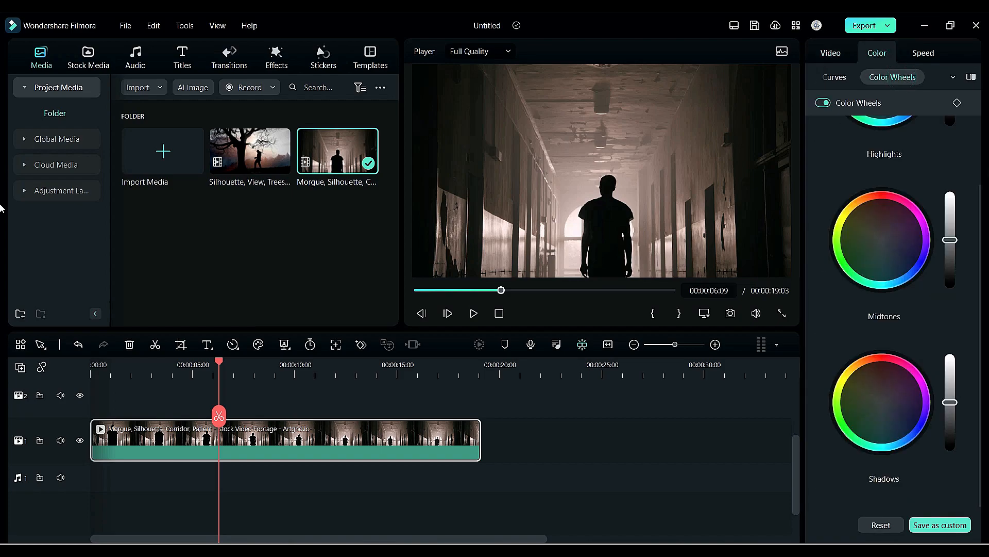
{"action": "left_click_drag", "start_coordinate": [977, 203], "coordinate": [984, 142]}
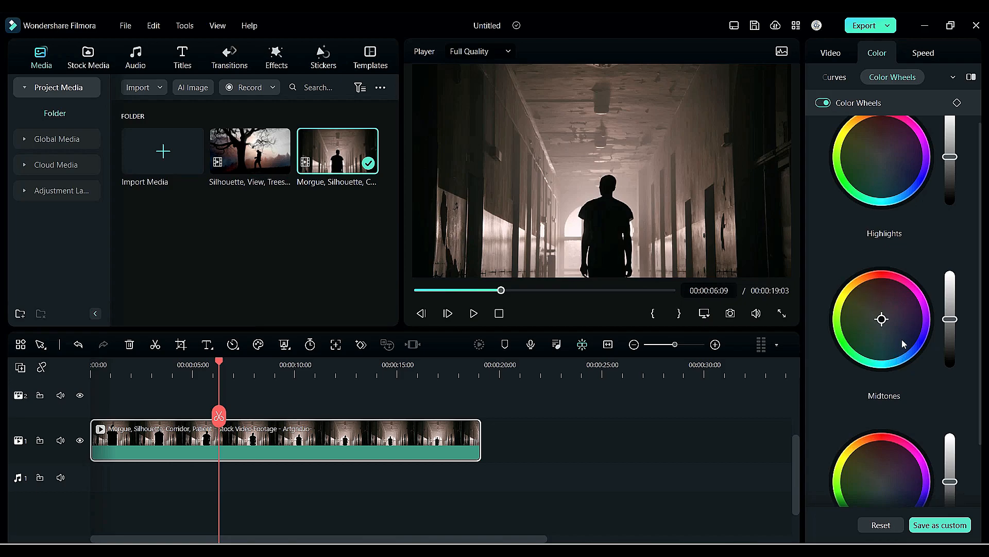
{"action": "scroll", "coordinate": [902, 339], "scroll_direction": "down", "scroll_amount": 3}
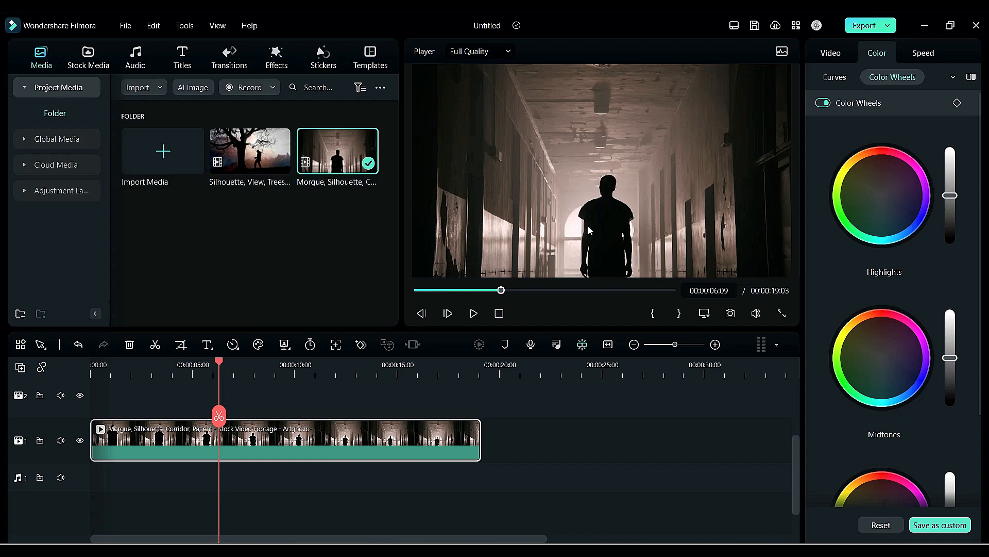
Tint the corridor clip's highlights yellow at minimum brightness and shift its midtones slightly toward orange, trying blue first on both.
{"action": "left_click_drag", "start_coordinate": [888, 196], "coordinate": [923, 222]}
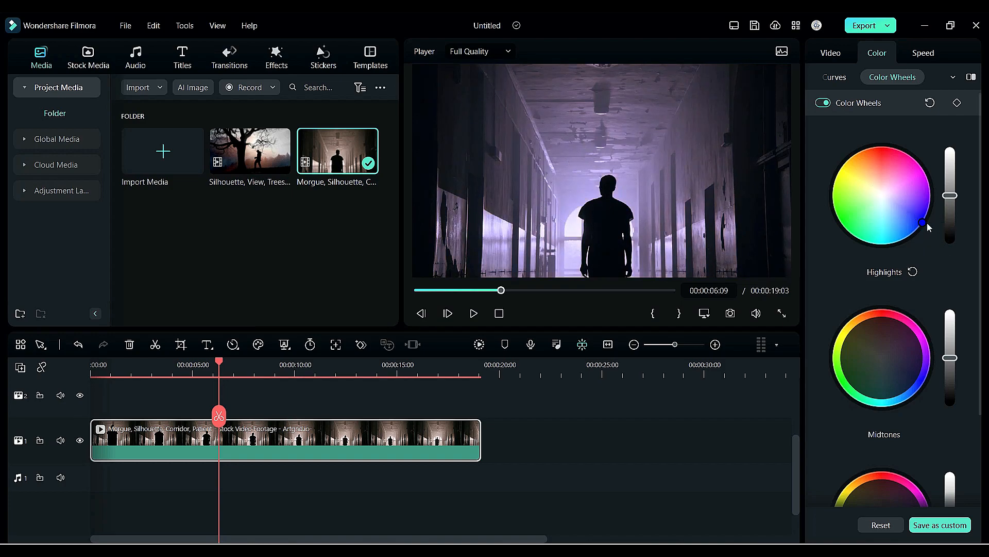
{"action": "left_click_drag", "start_coordinate": [923, 224], "coordinate": [841, 167]}
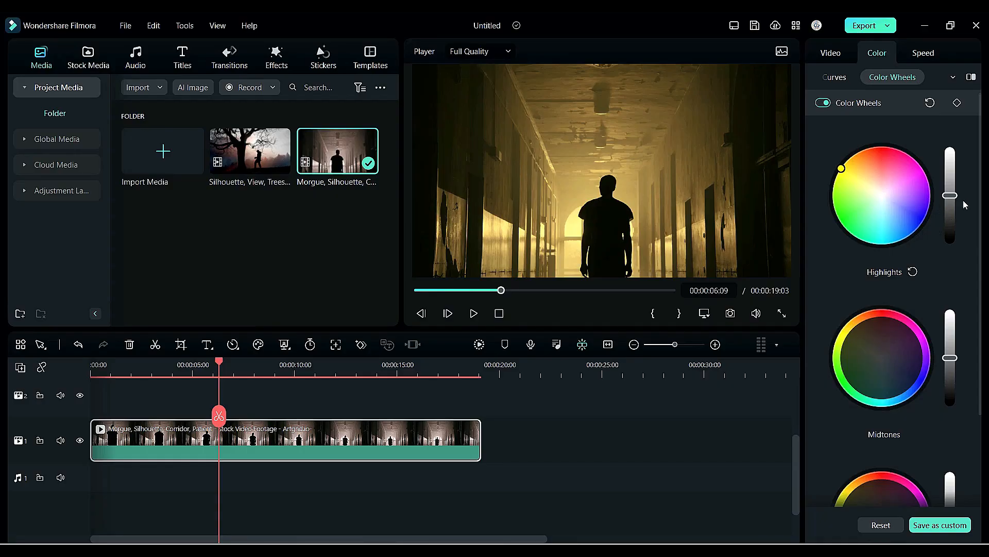
{"action": "left_click_drag", "start_coordinate": [951, 196], "coordinate": [954, 259]}
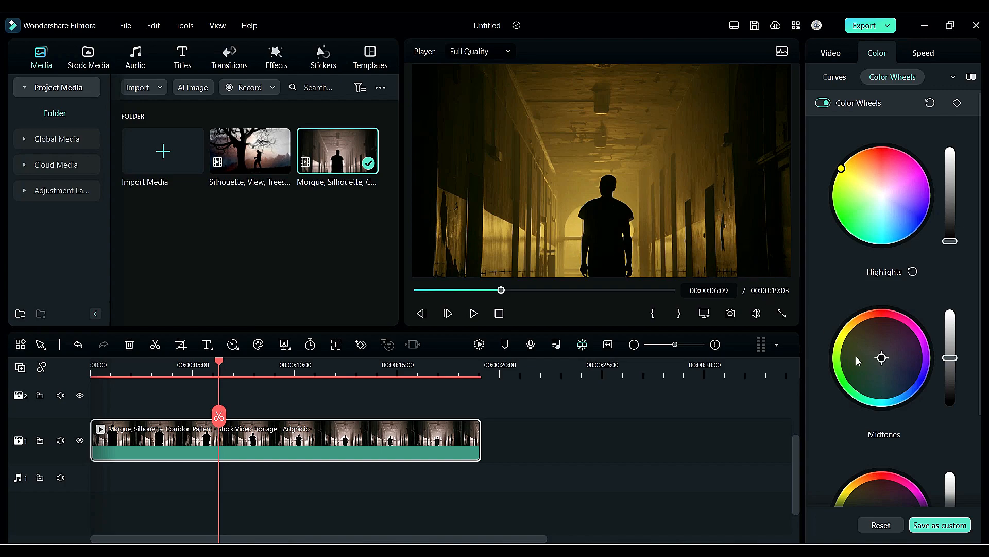
{"action": "left_click_drag", "start_coordinate": [883, 359], "coordinate": [891, 367]}
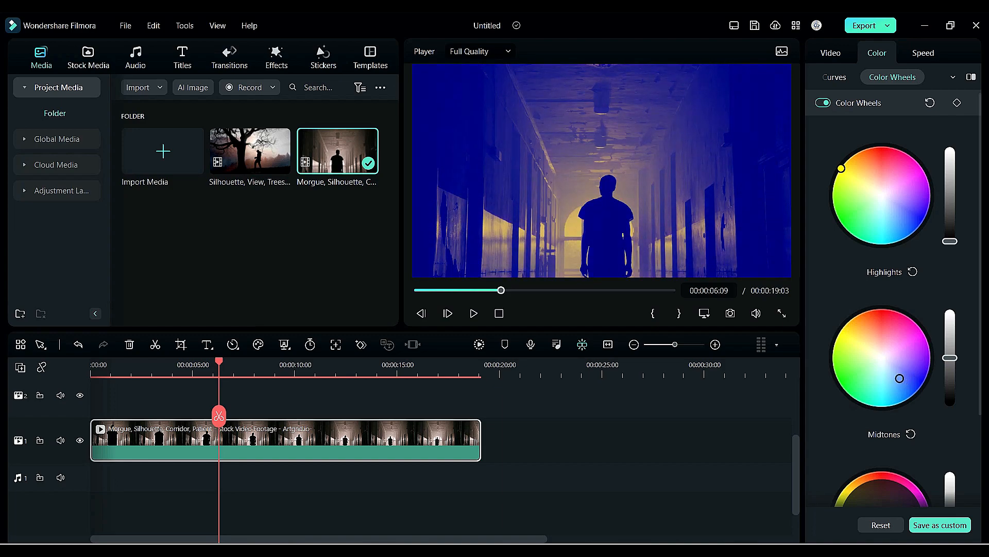
{"action": "left_click_drag", "start_coordinate": [894, 374], "coordinate": [876, 353]}
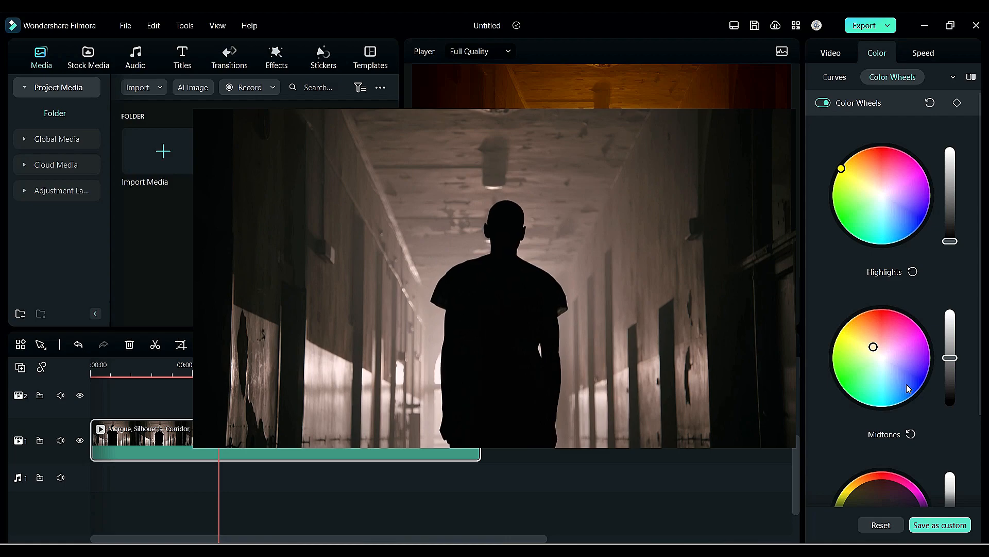
Try a blue shadow tint on the corridor clip, reset it to neutral with slightly darker shadows, and compare before and after.
{"action": "scroll", "coordinate": [927, 420], "scroll_direction": "down", "scroll_amount": 1}
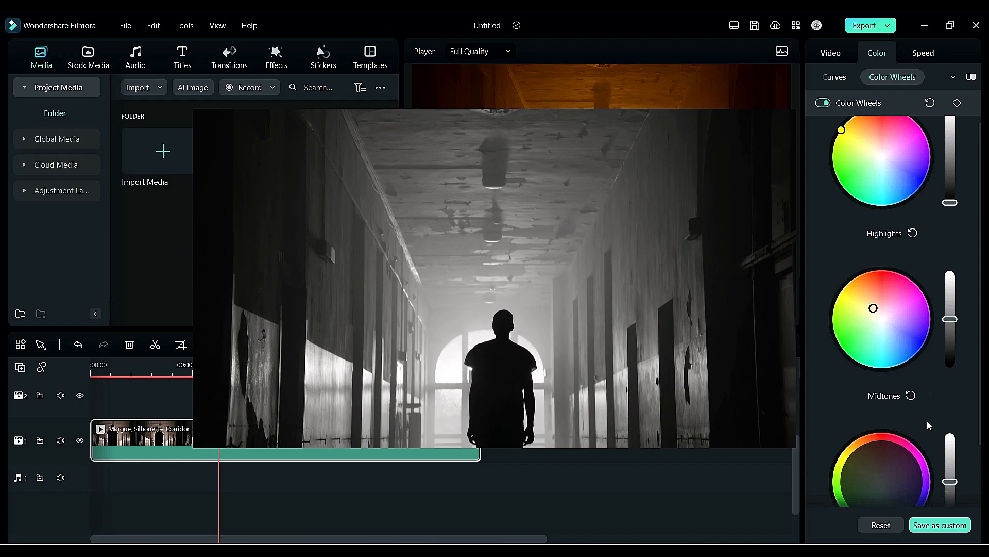
{"action": "scroll", "coordinate": [926, 420], "scroll_direction": "down", "scroll_amount": 2}
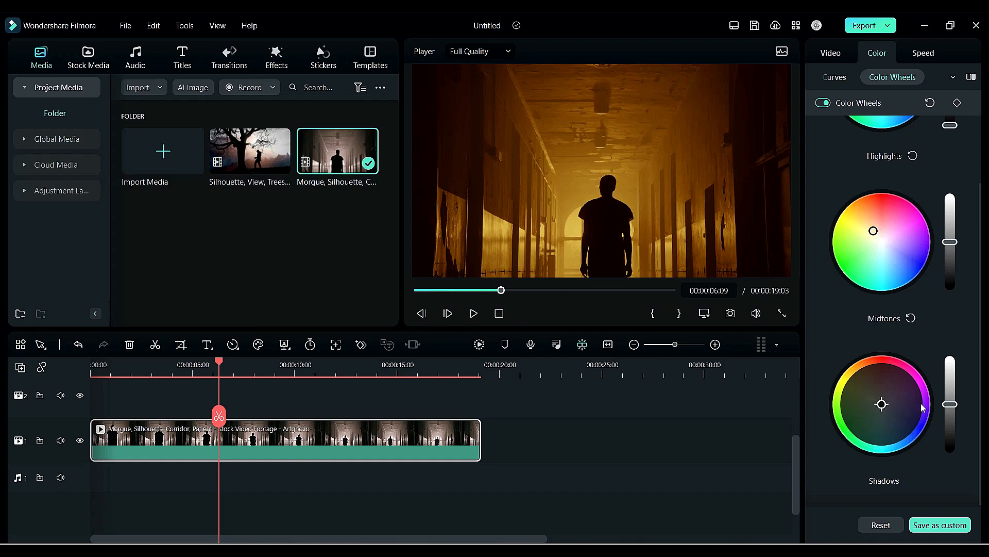
{"action": "left_click_drag", "start_coordinate": [882, 404], "coordinate": [898, 415]}
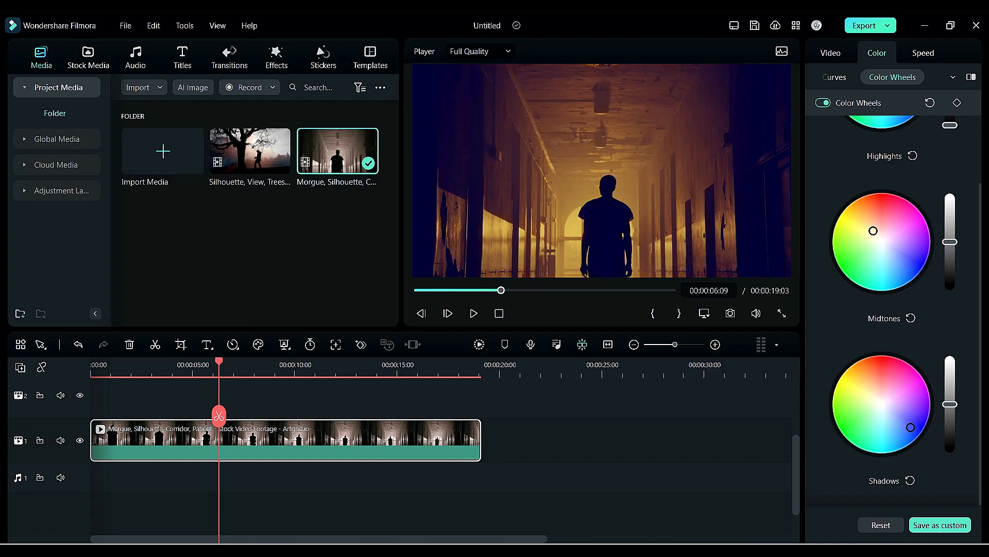
{"action": "left_click_drag", "start_coordinate": [897, 420], "coordinate": [957, 414]}
{"action": "left_click", "coordinate": [910, 479]}
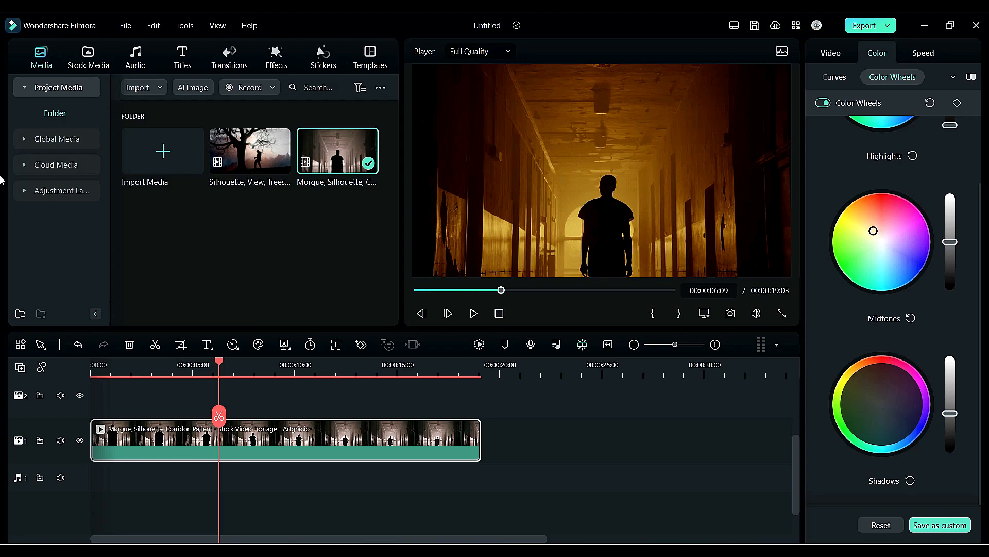
{"action": "left_click", "coordinate": [971, 77]}
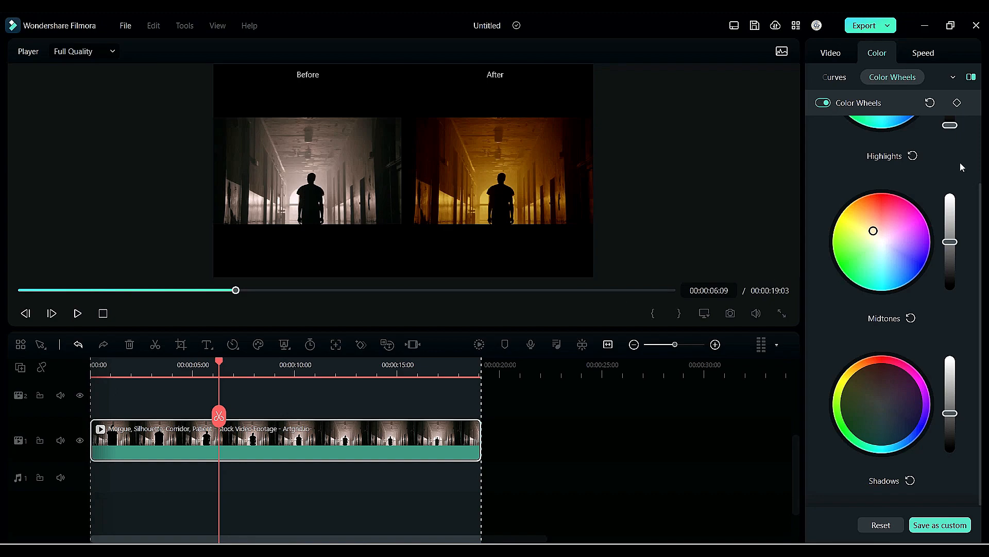
{"action": "left_click", "coordinate": [971, 78]}
Regrade the corridor clip with blue, slightly brighter highlights and slightly darker, near-neutral midtones, and compare before and after.
{"action": "left_click_drag", "start_coordinate": [842, 168], "coordinate": [913, 233]}
{"action": "left_click_drag", "start_coordinate": [873, 347], "coordinate": [852, 352]}
{"action": "mouse_move", "coordinate": [963, 365]}
{"action": "left_mouse_down"}
{"action": "mouse_move", "coordinate": [955, 372]}
{"action": "mouse_move", "coordinate": [965, 362]}
{"action": "left_mouse_up"}
{"action": "left_click_drag", "start_coordinate": [950, 240], "coordinate": [966, 233]}
{"action": "scroll", "coordinate": [943, 354], "scroll_direction": "down", "scroll_amount": 2}
{"action": "left_click_drag", "start_coordinate": [957, 443], "coordinate": [965, 457]}
{"action": "scroll", "coordinate": [963, 459], "scroll_direction": "up", "scroll_amount": 2}
{"action": "left_click_drag", "start_coordinate": [851, 353], "coordinate": [884, 359]}
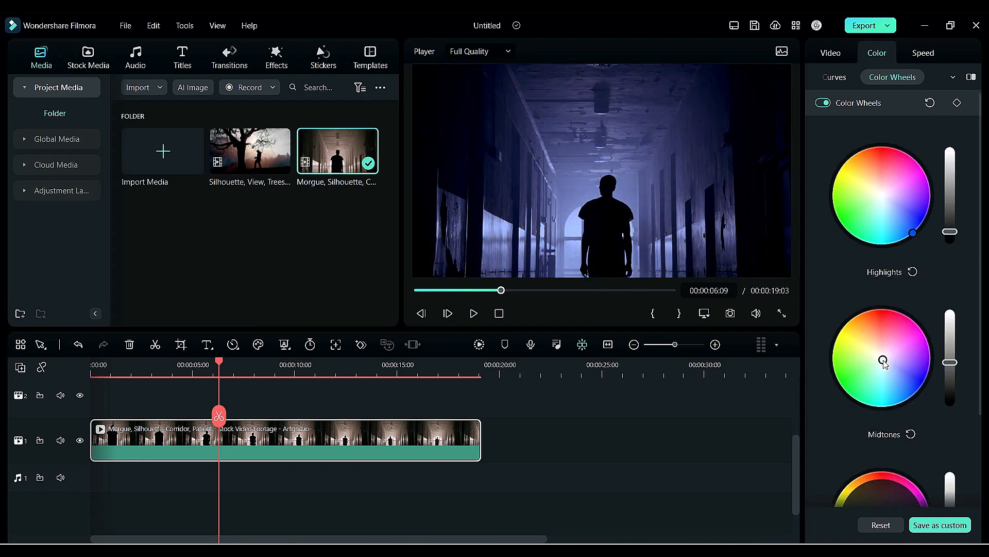
{"action": "left_click", "coordinate": [971, 78]}
{"action": "left_click", "coordinate": [970, 77]}
Replace the corridor clip on video track 1 with the Silhouette, View, Trees clip, placed at the start of the timeline.
{"action": "left_click", "coordinate": [565, 432]}
{"action": "left_click", "coordinate": [416, 445]}
{"action": "key", "text": "Delete"}
{"action": "left_click_drag", "start_coordinate": [247, 152], "coordinate": [100, 448]}
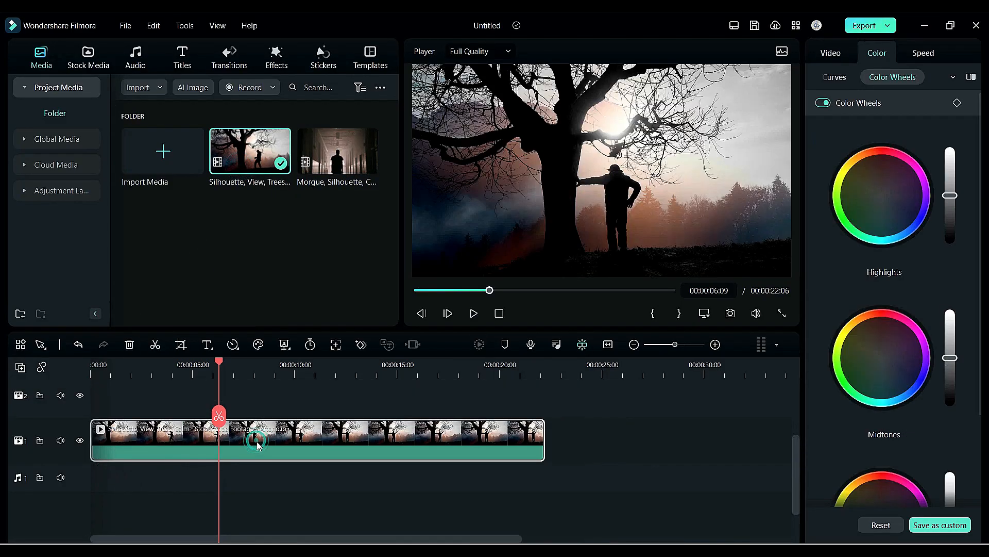
Tint the tree clip's highlights yellow and its midtones slightly green, and lower the midtone brightness a little.
{"action": "left_click_drag", "start_coordinate": [878, 190], "coordinate": [856, 189]}
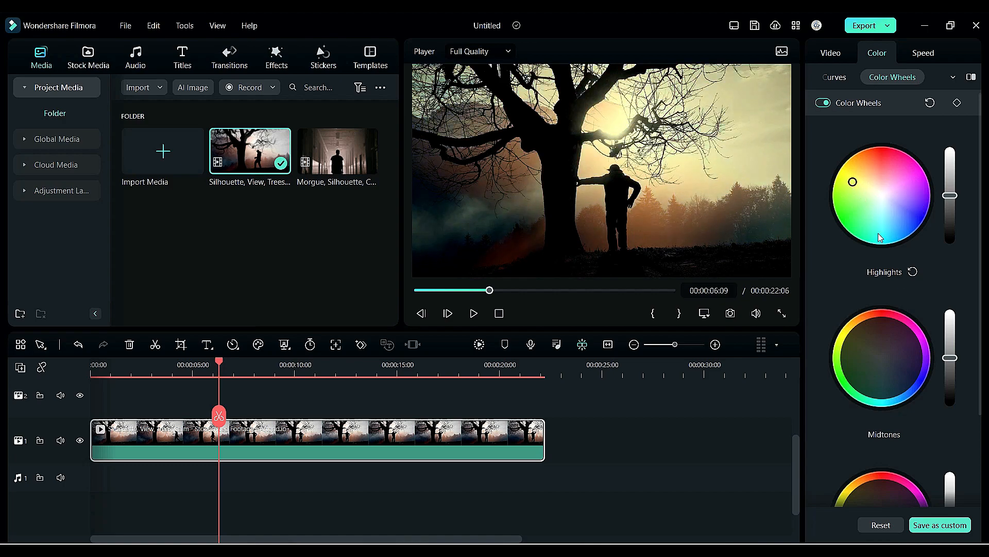
{"action": "mouse_move", "coordinate": [881, 357]}
{"action": "left_mouse_down"}
{"action": "mouse_move", "coordinate": [896, 331]}
{"action": "mouse_move", "coordinate": [867, 361]}
{"action": "left_mouse_up"}
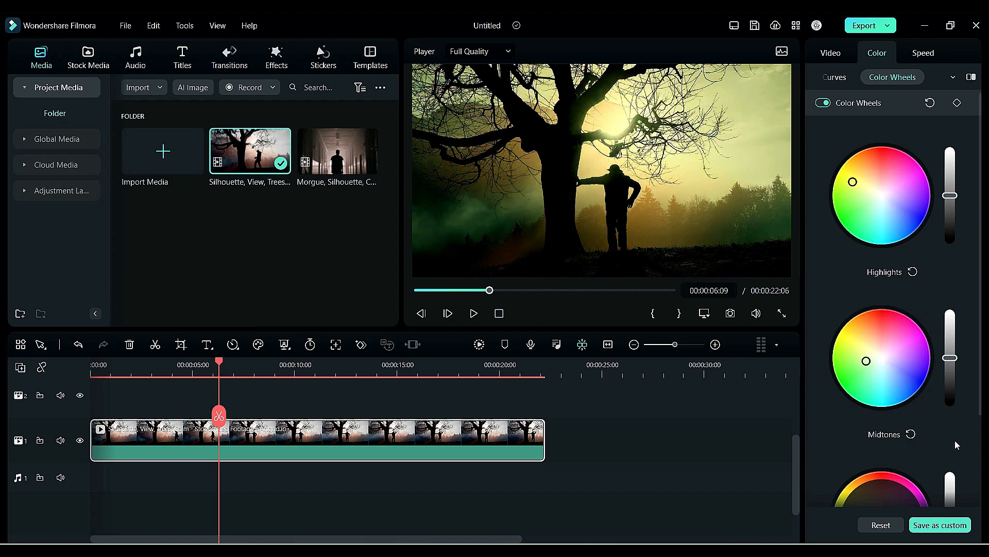
{"action": "left_click_drag", "start_coordinate": [950, 358], "coordinate": [950, 372]}
Shift the tree clip's shadows toward orange, darken them slightly, and compare the grade before and after.
{"action": "scroll", "coordinate": [899, 446], "scroll_direction": "down", "scroll_amount": 3}
{"action": "left_click_drag", "start_coordinate": [881, 404], "coordinate": [872, 388]}
{"action": "left_click_drag", "start_coordinate": [949, 404], "coordinate": [950, 412]}
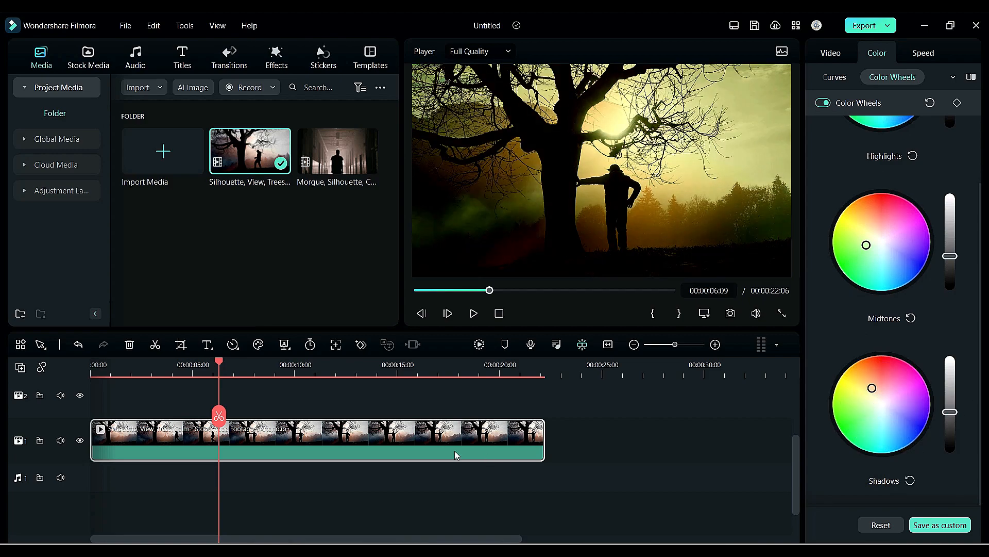
{"action": "left_click", "coordinate": [971, 76]}
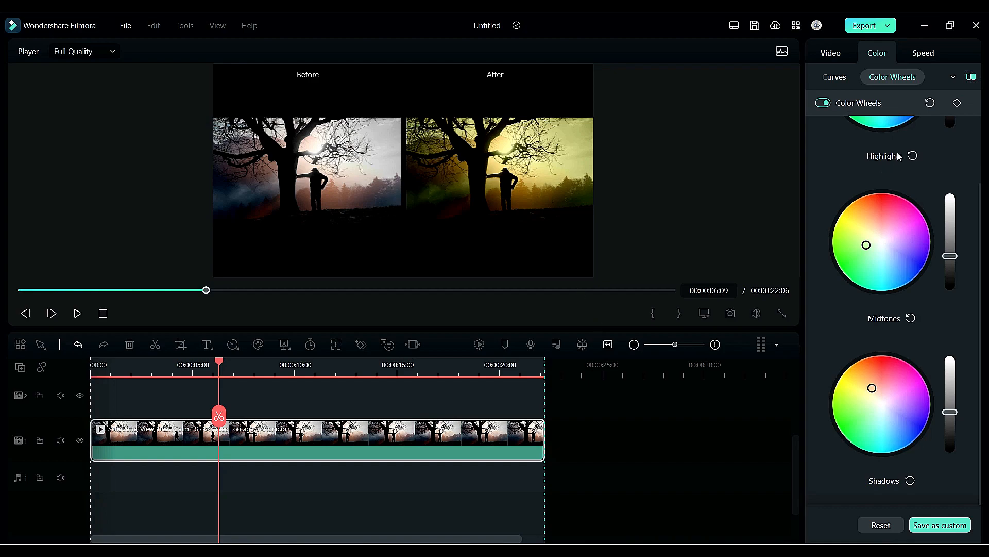
{"action": "left_click", "coordinate": [971, 76]}
Shift the tree clip's highlights toward purple and its midtones slightly toward magenta, and show the before and after comparison.
{"action": "scroll", "coordinate": [920, 172], "scroll_direction": "up", "scroll_amount": 2}
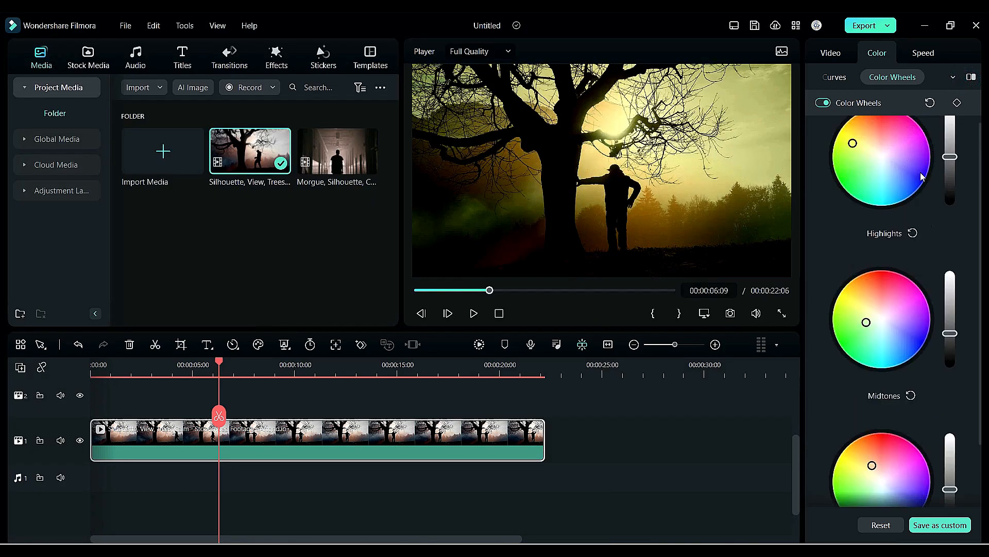
{"action": "left_click_drag", "start_coordinate": [853, 143], "coordinate": [899, 154]}
{"action": "left_click_drag", "start_coordinate": [867, 323], "coordinate": [888, 317]}
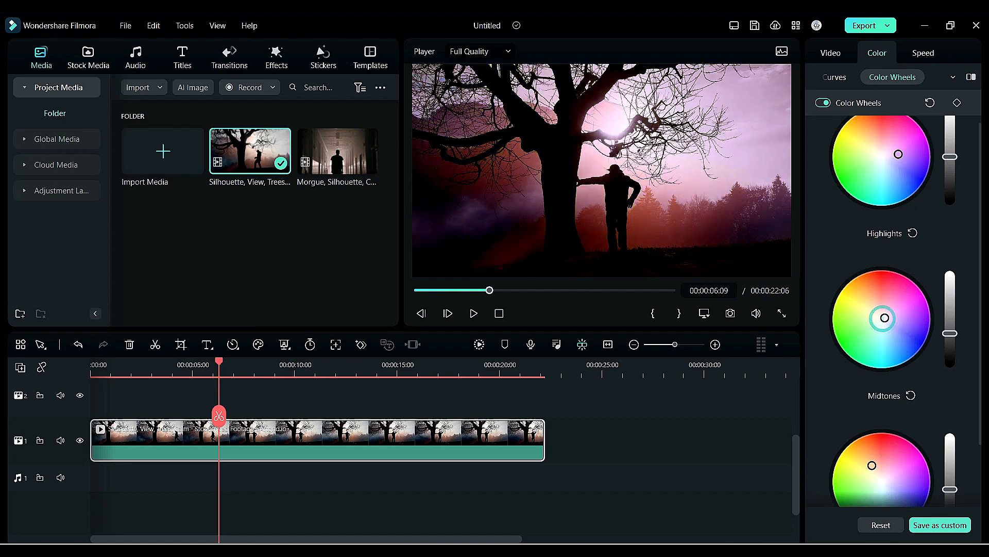
{"action": "left_click", "coordinate": [971, 76]}
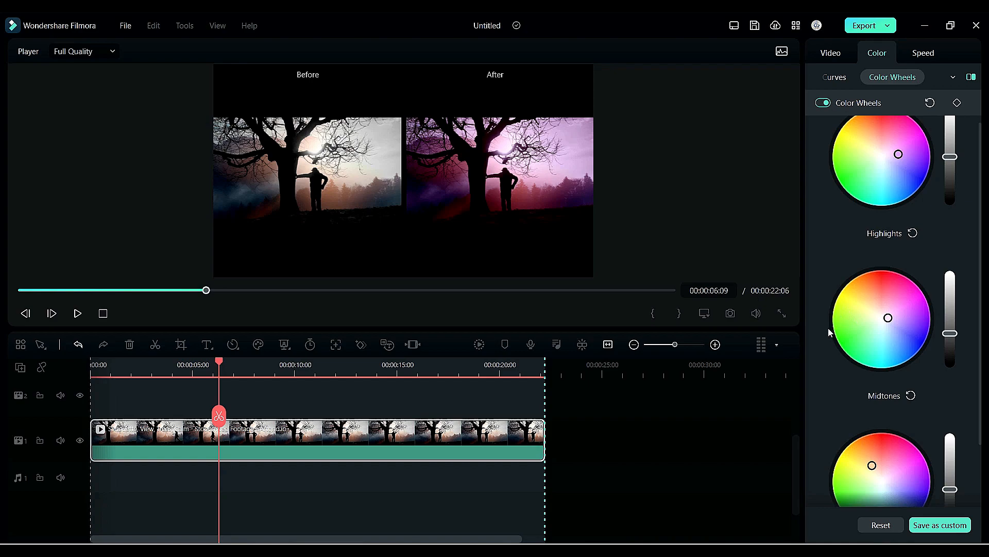